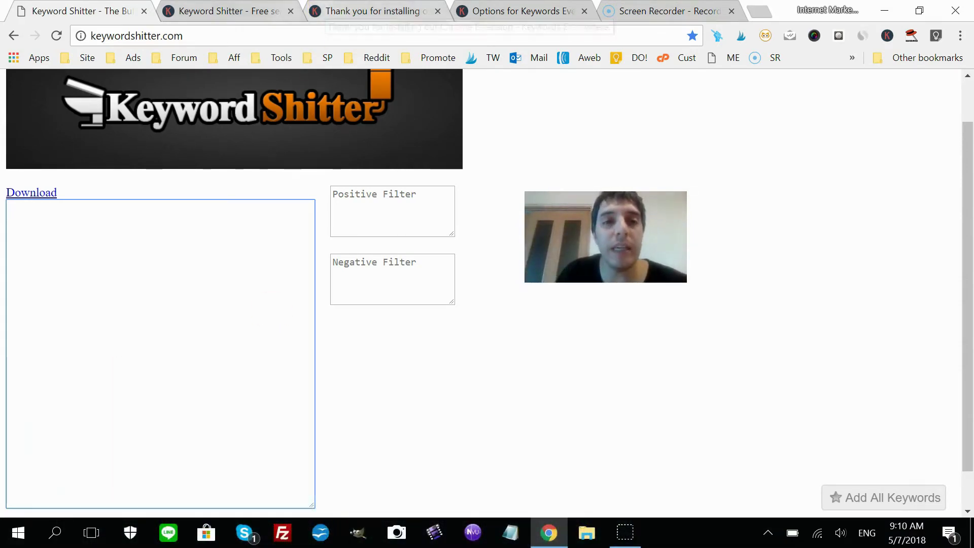
Open the Keywords Everywhere extension settings at the API key field and view the free API access sign-up page.
left_click(229, 11)
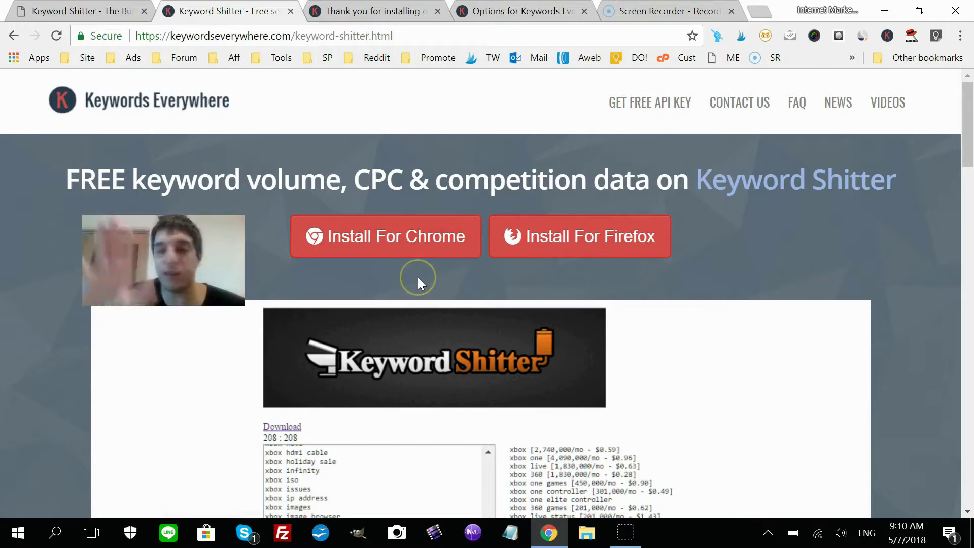
left_click(888, 39)
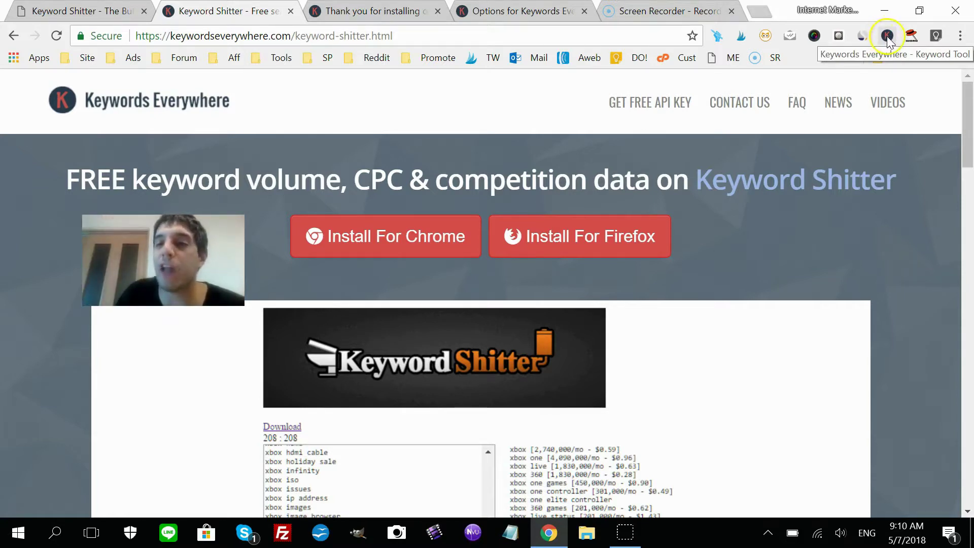
left_click(887, 38)
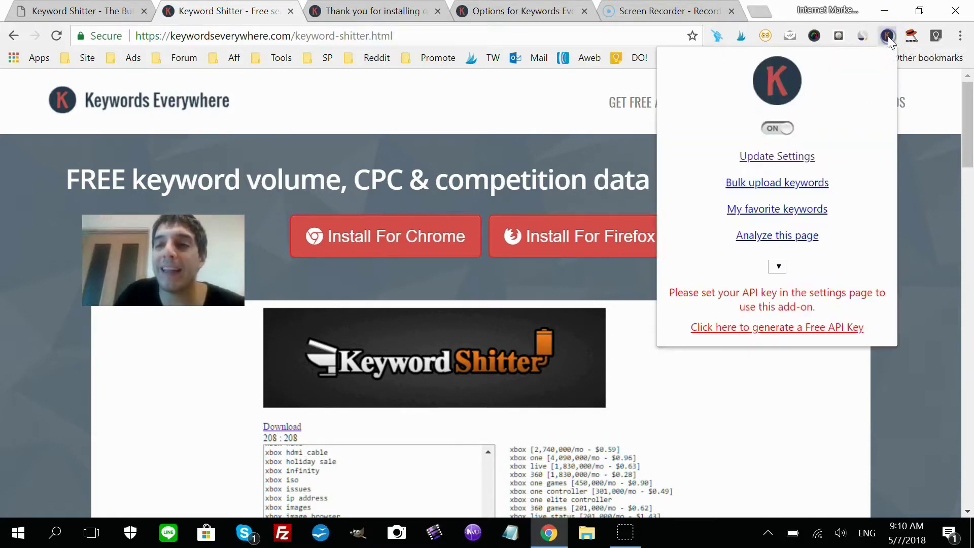
left_click(781, 160)
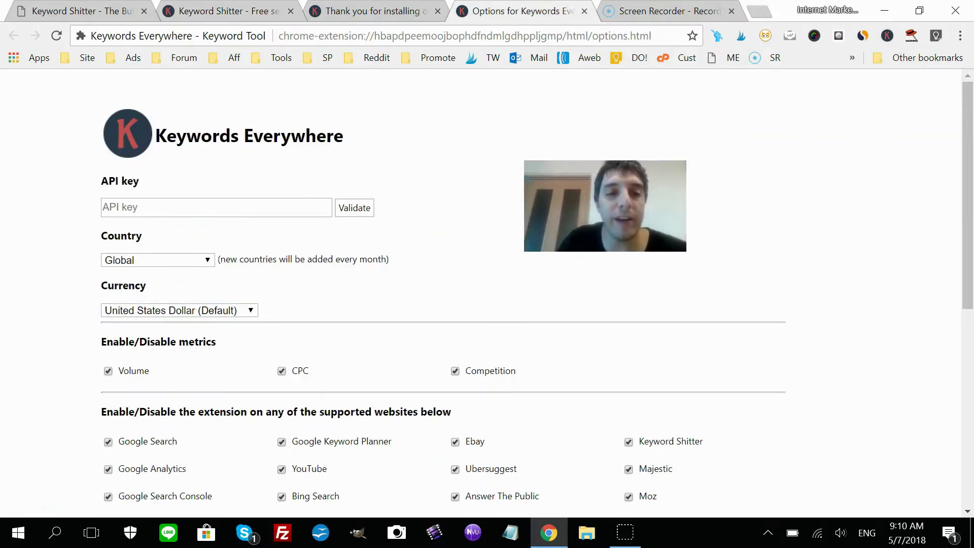
left_click(185, 208)
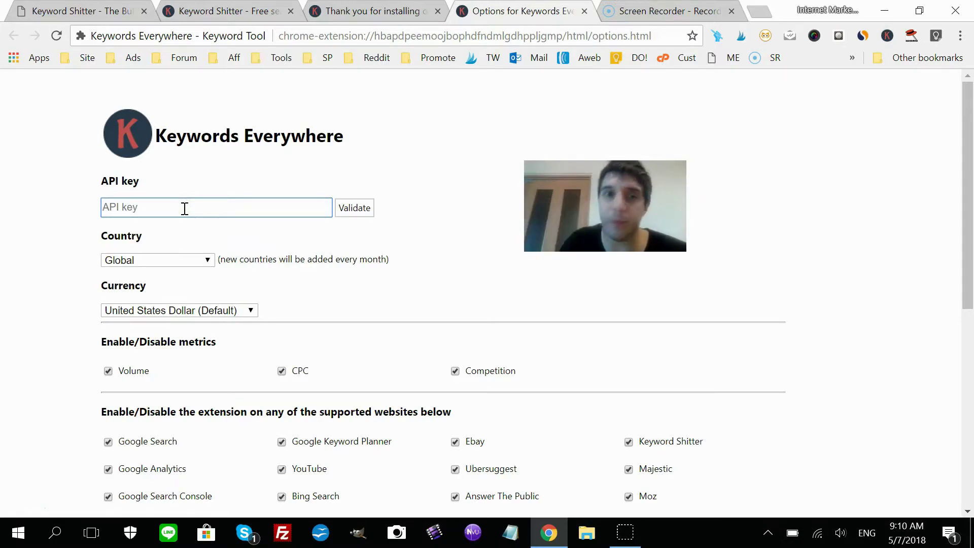
left_click(375, 11)
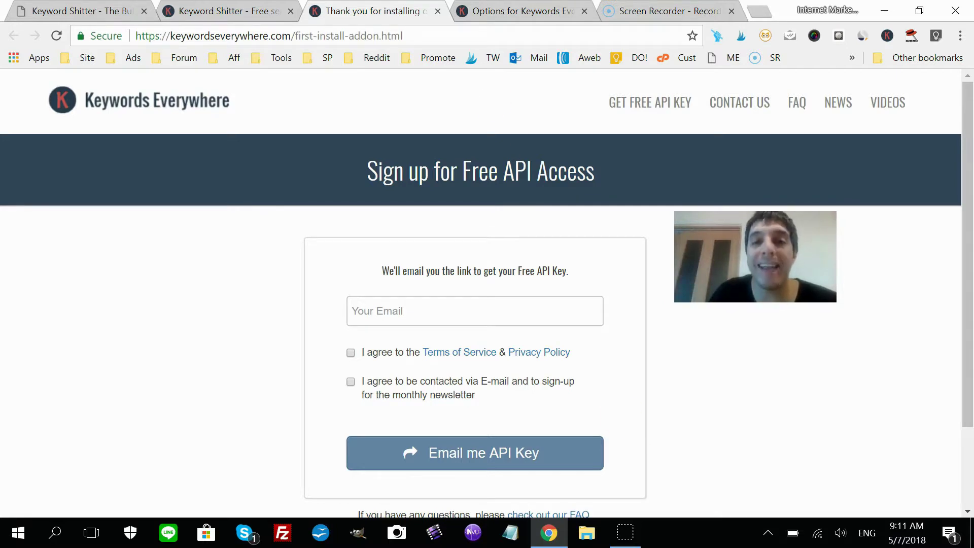
left_click(507, 11)
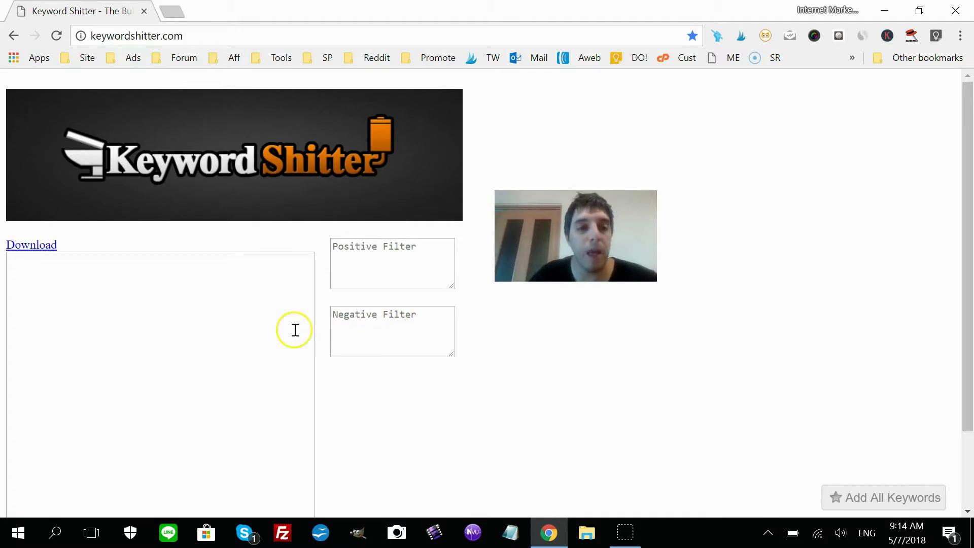
Enter "printable" as the seed keyword and start generating keyword suggestions.
left_click(261, 310)
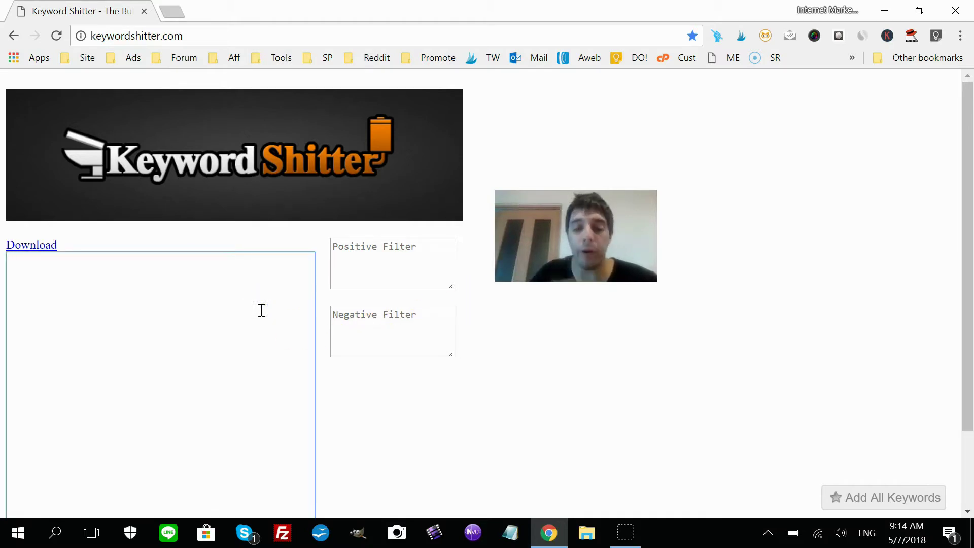
type("printable")
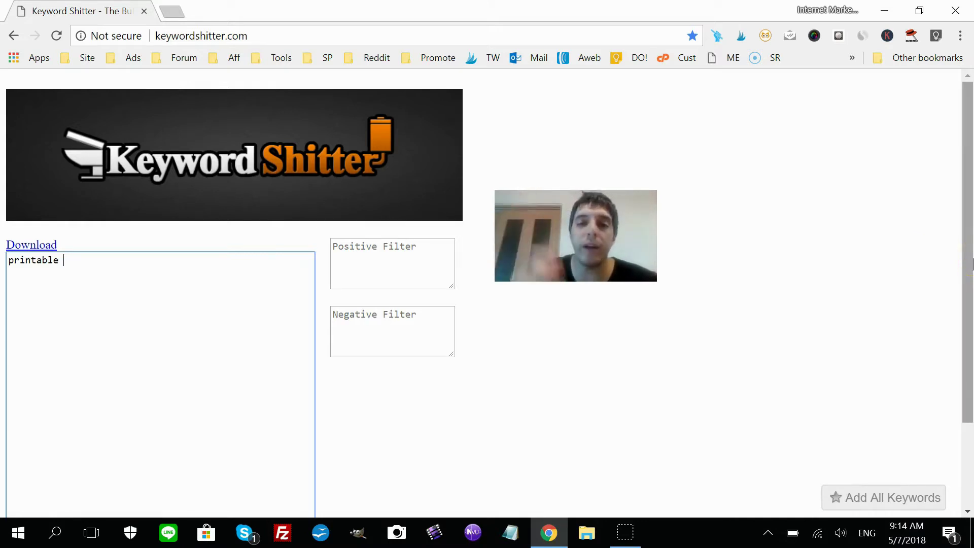
left_click_drag(971, 264, 969, 324)
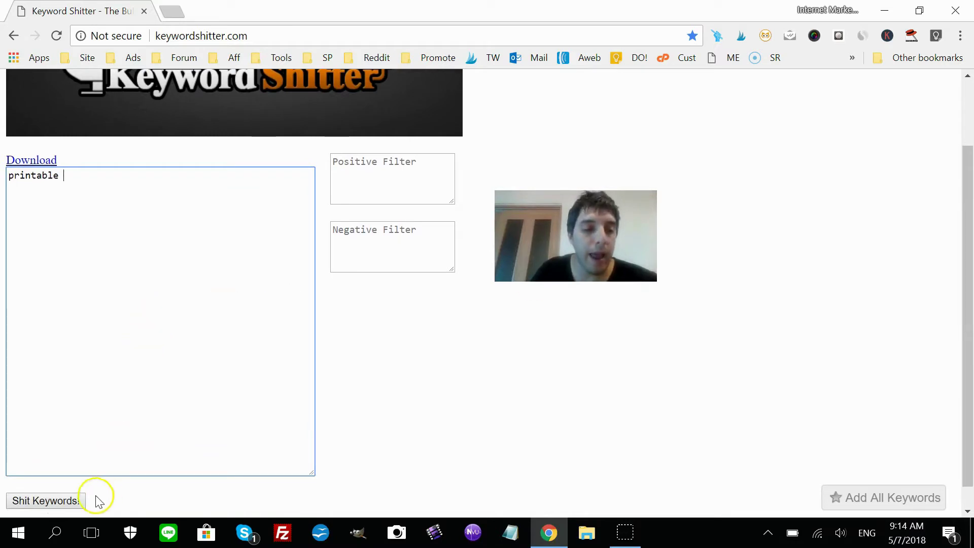
left_click(77, 504)
left_click_drag(963, 359, 963, 378)
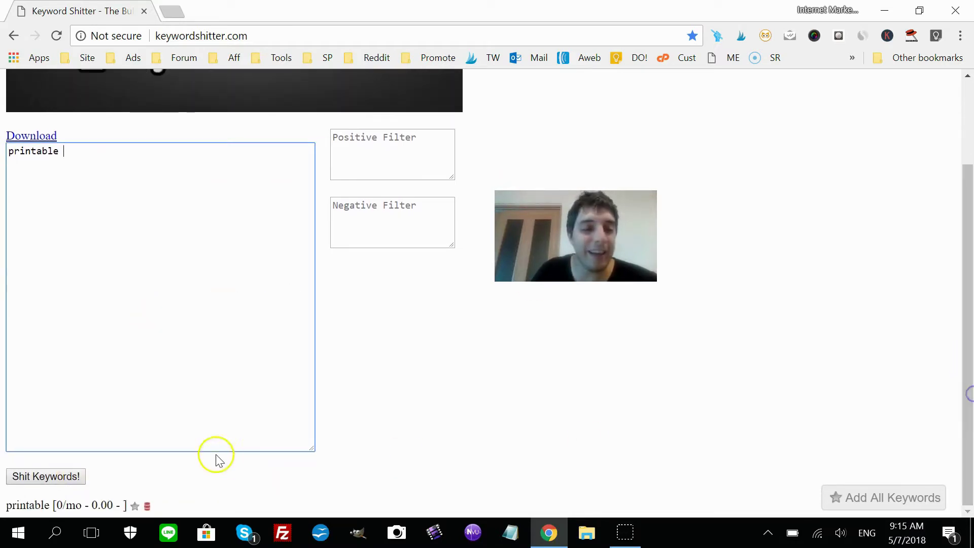
left_click(68, 474)
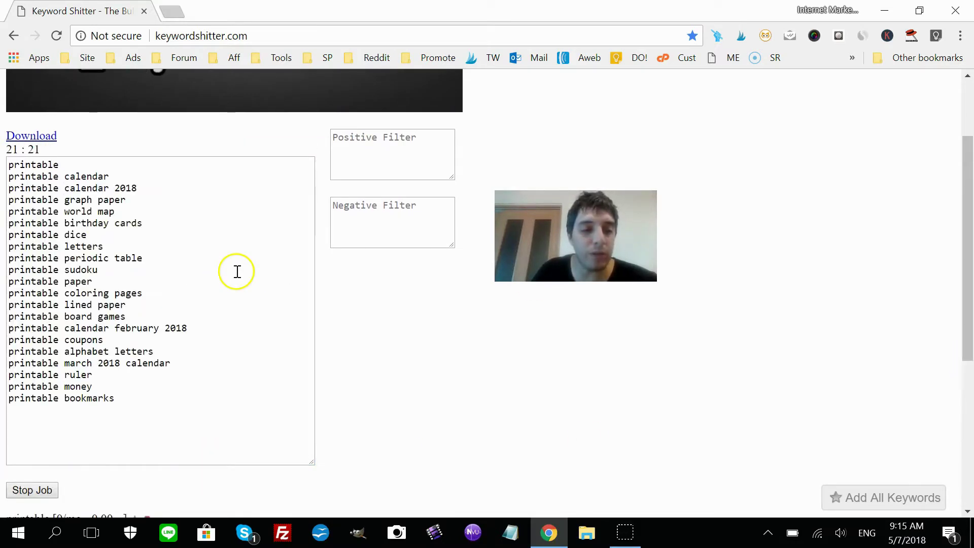
Review the generated printable keywords with their search metrics, and stop the running keyword job.
scroll(966, 304, "down", 4)
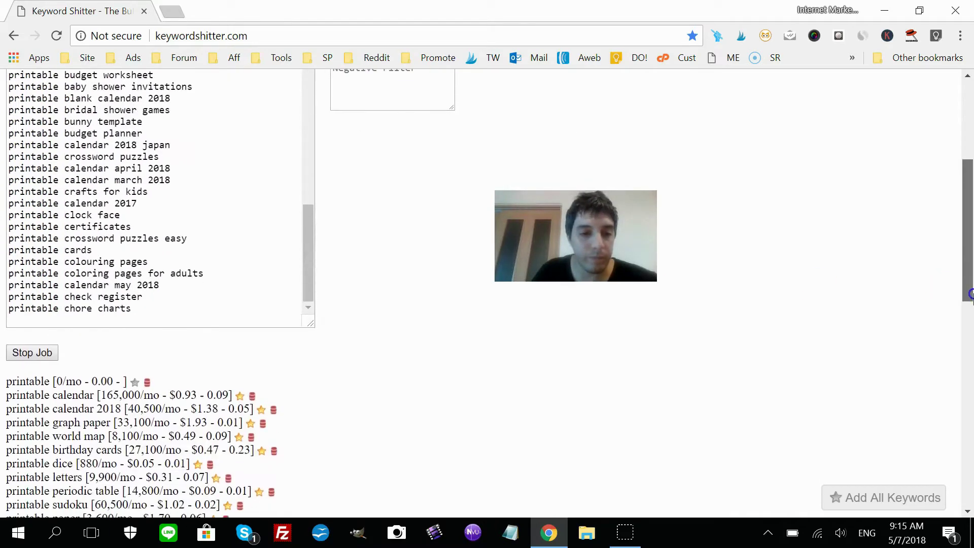
left_click(966, 228)
left_click_drag(969, 232, 968, 196)
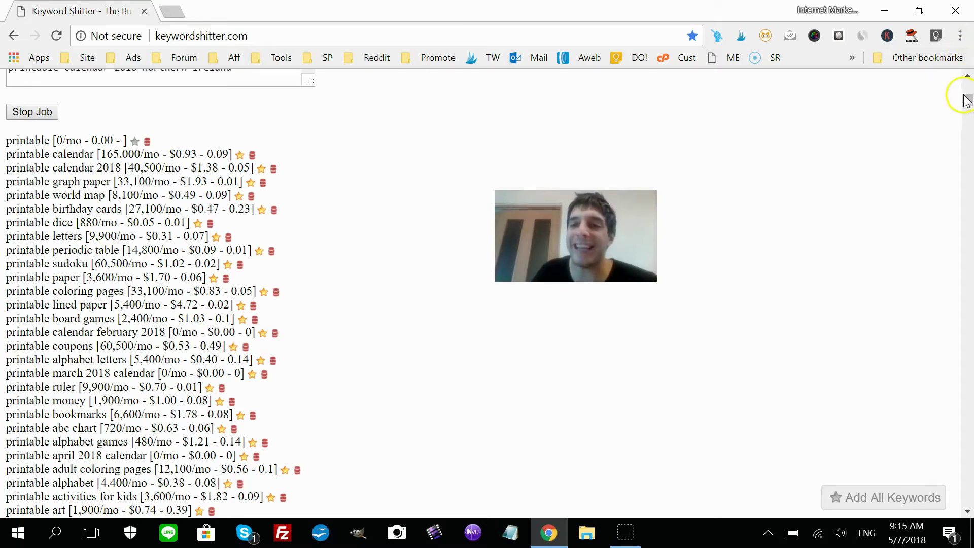
left_click_drag(967, 101, 967, 151)
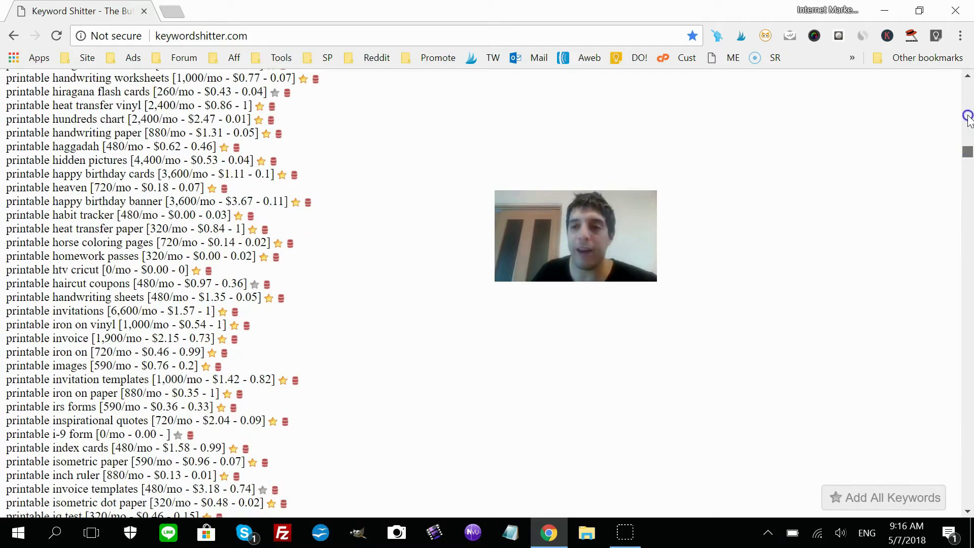
left_click_drag(967, 116, 968, 87)
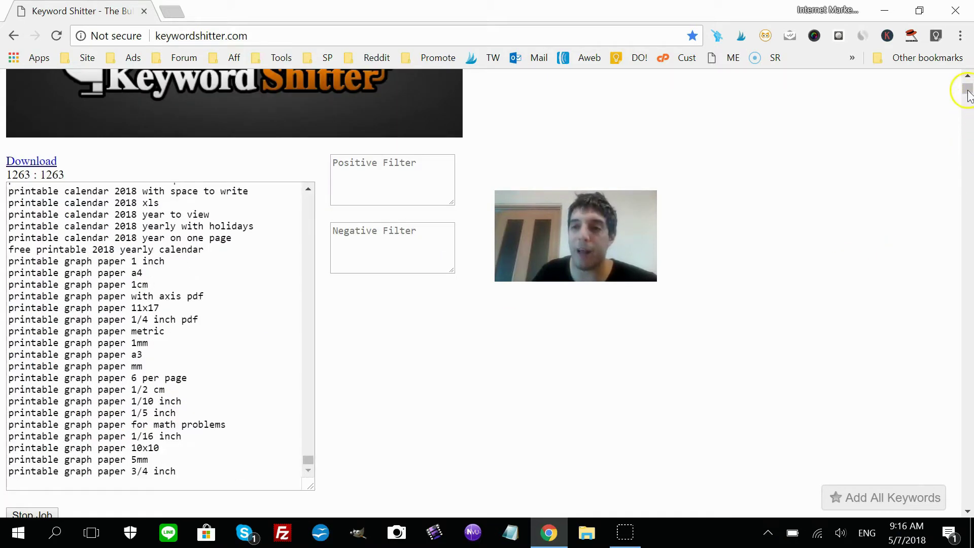
left_click_drag(967, 93, 967, 100)
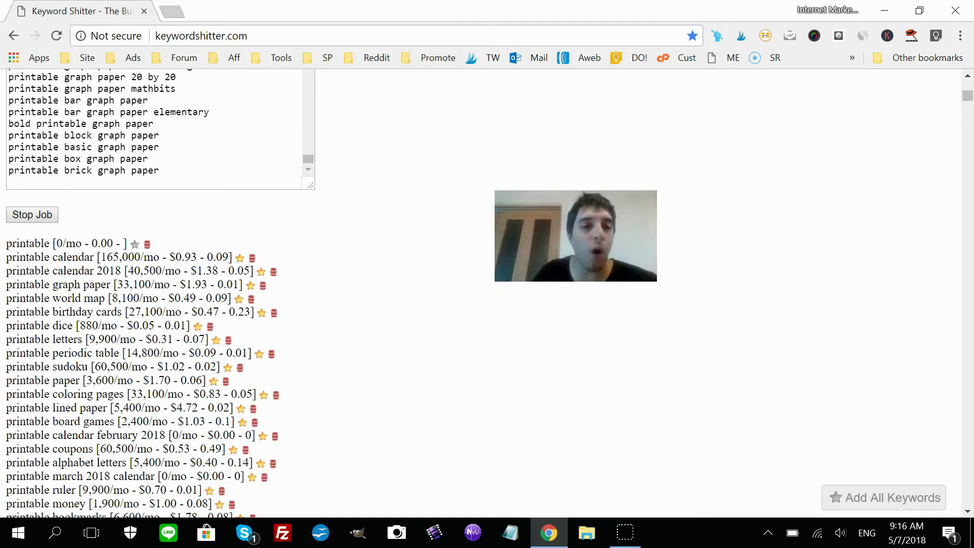
left_click(45, 214)
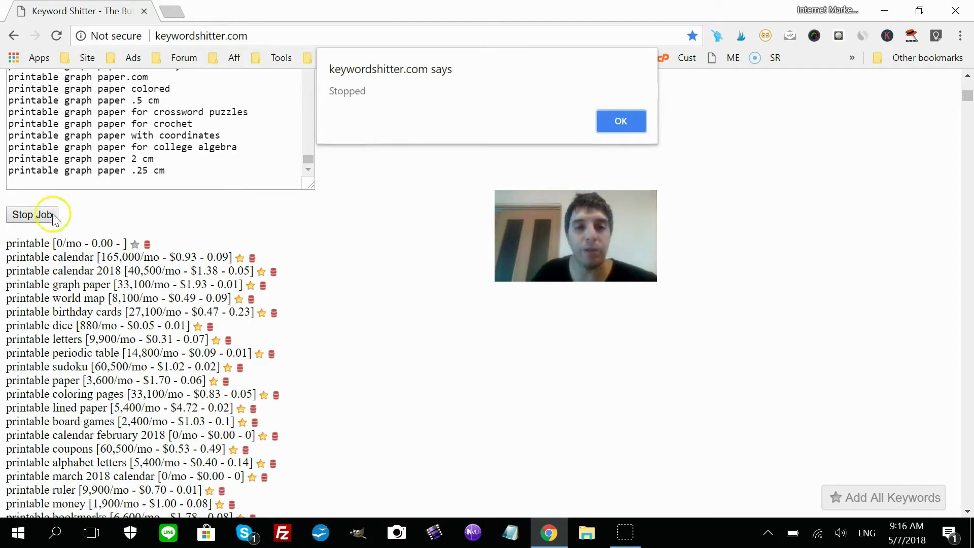
left_click(620, 122)
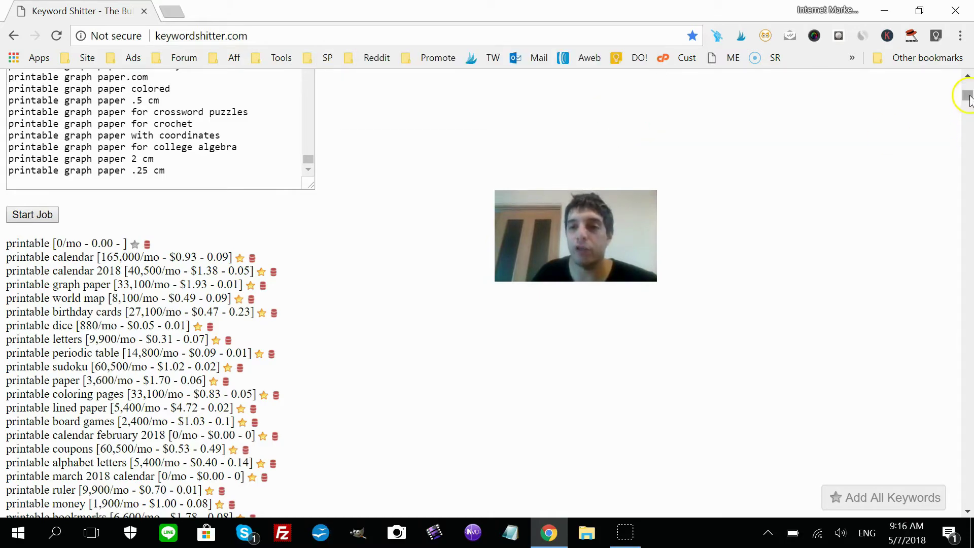
Copy the keyword "printable alphabet letters" from the generated results list.
left_click_drag(968, 95, 969, 153)
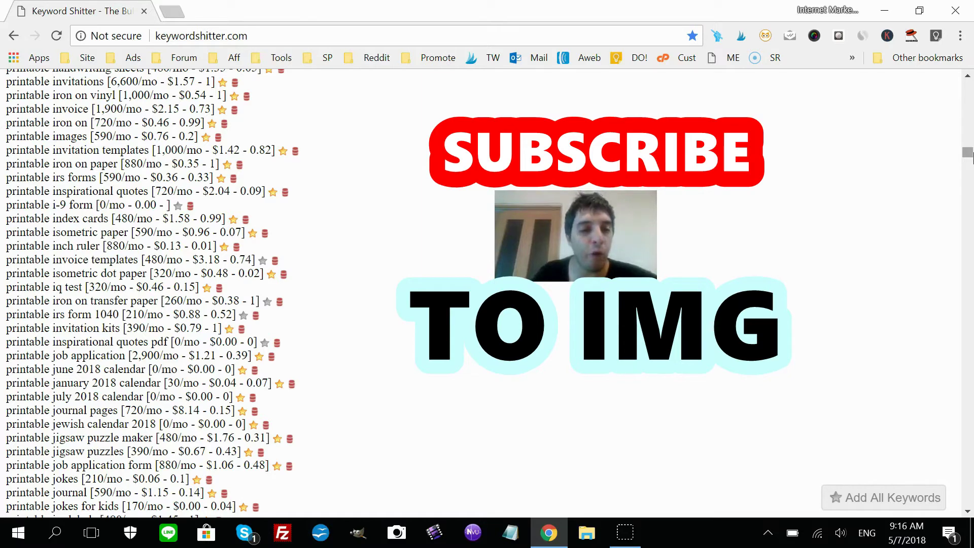
left_click_drag(969, 152, 970, 99)
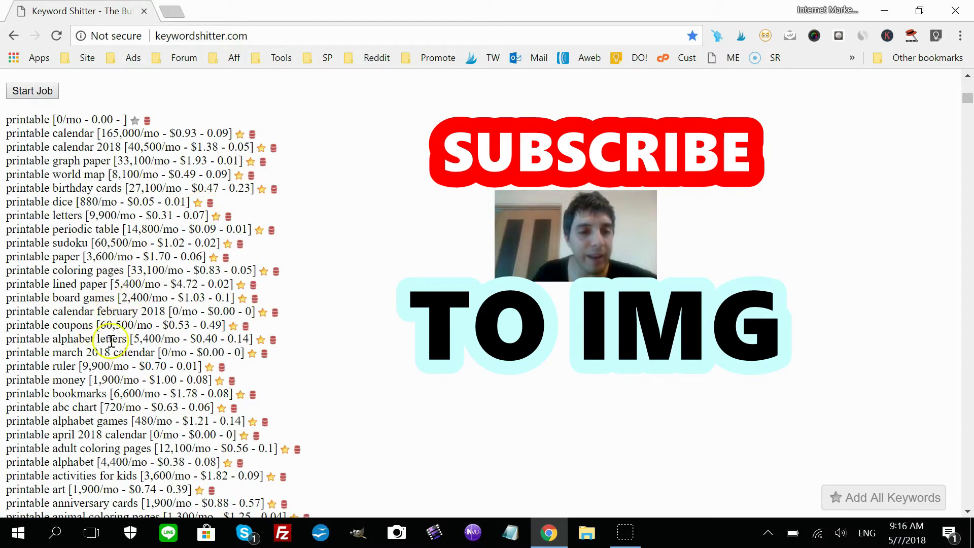
left_click_drag(131, 340, 8, 340)
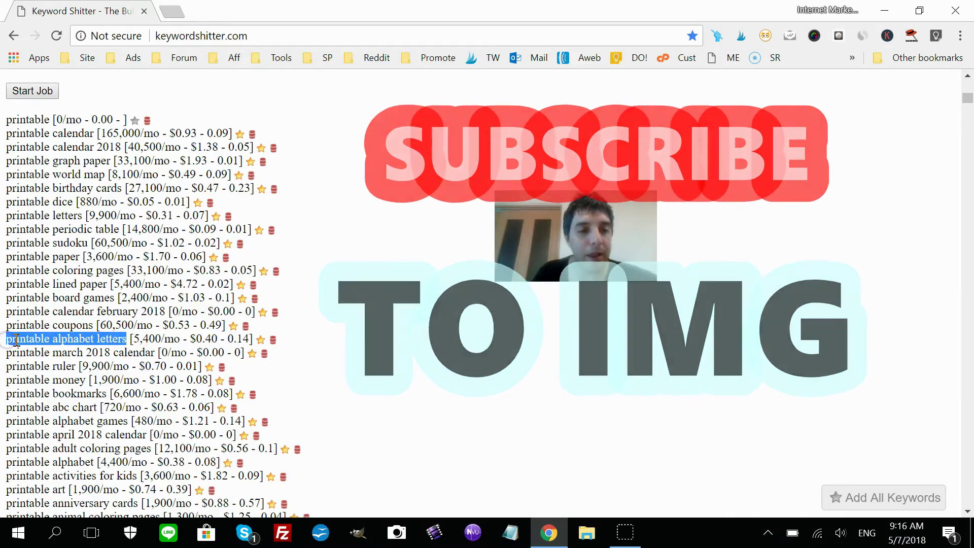
right_click(16, 341)
left_click(43, 352)
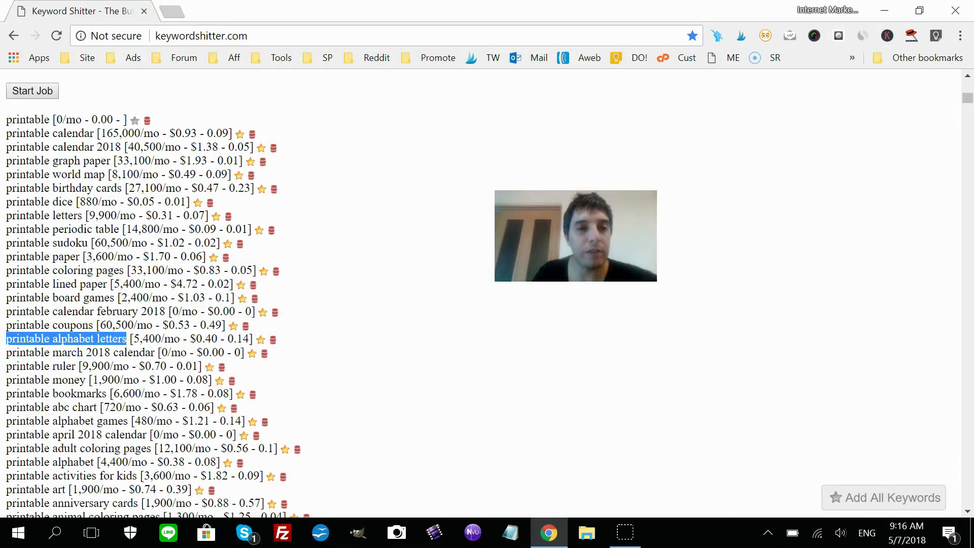
Open the KWFinder site, app.kwfinder.com, in a new browser tab.
left_click_drag(783, 11, 784, 32)
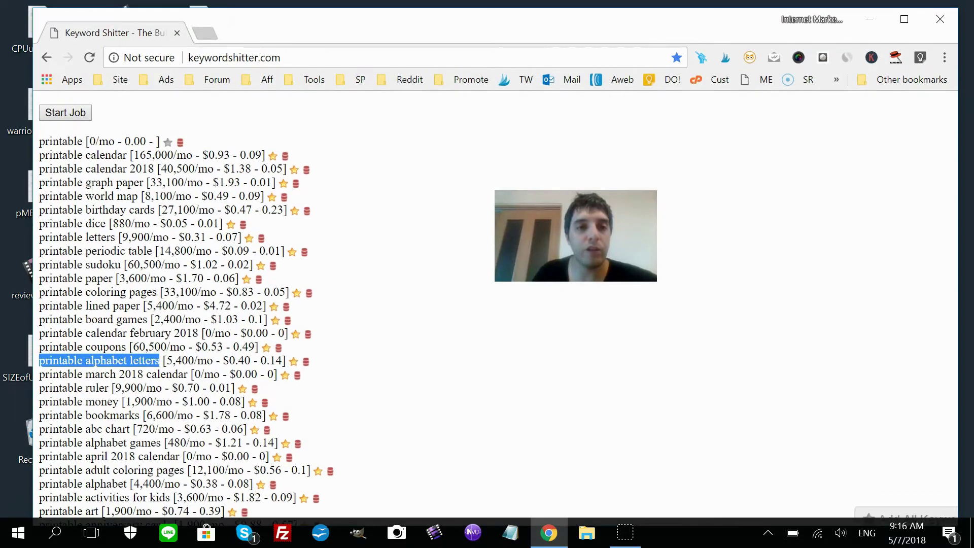
left_click(897, 23)
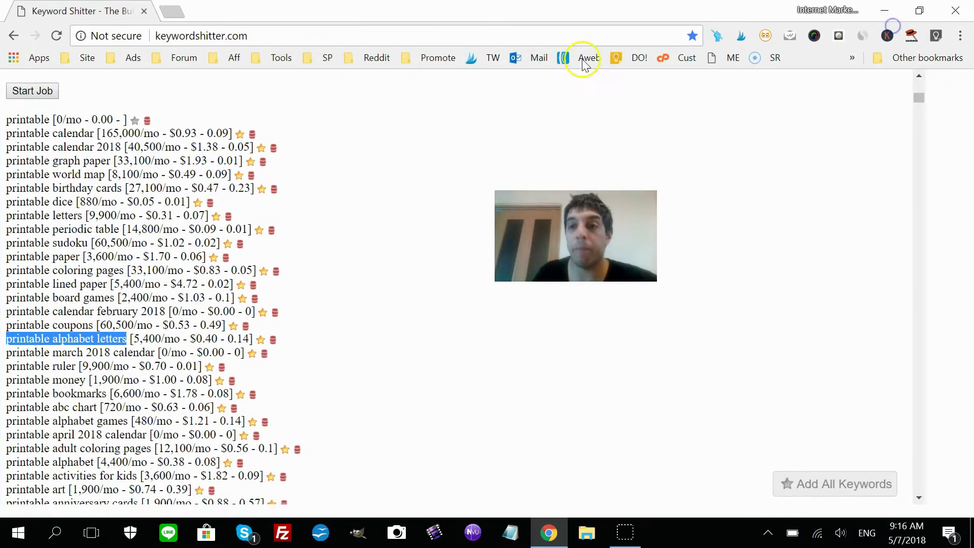
left_click(178, 14)
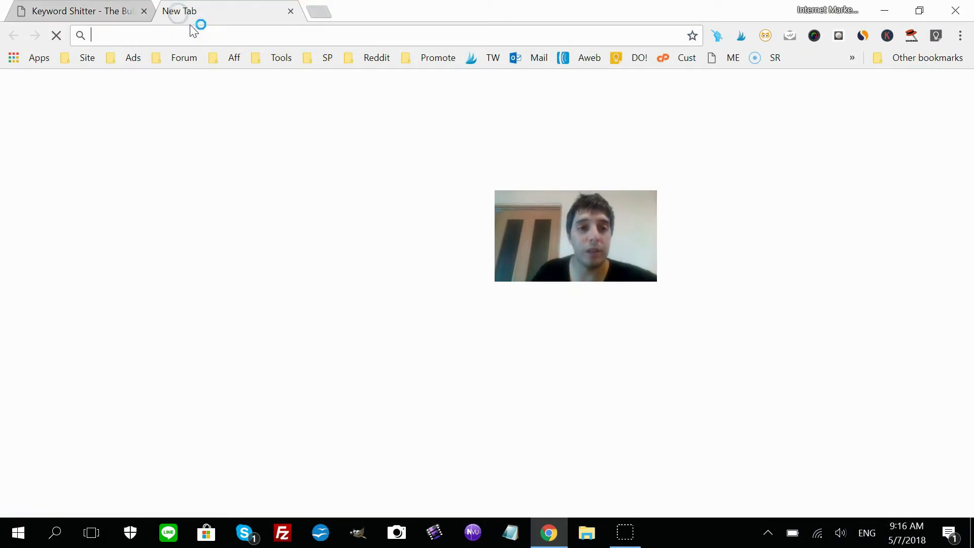
type("kw")
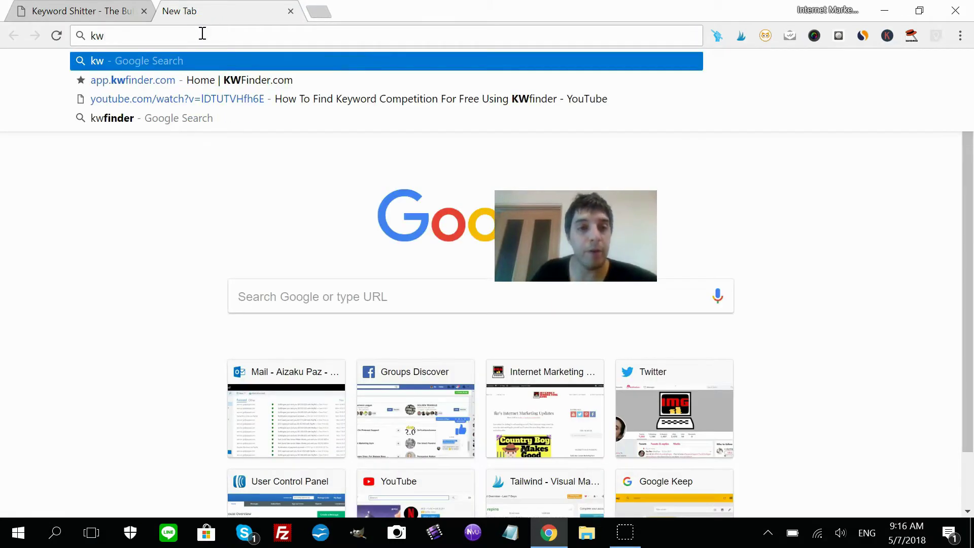
key("Down")
key("Return")
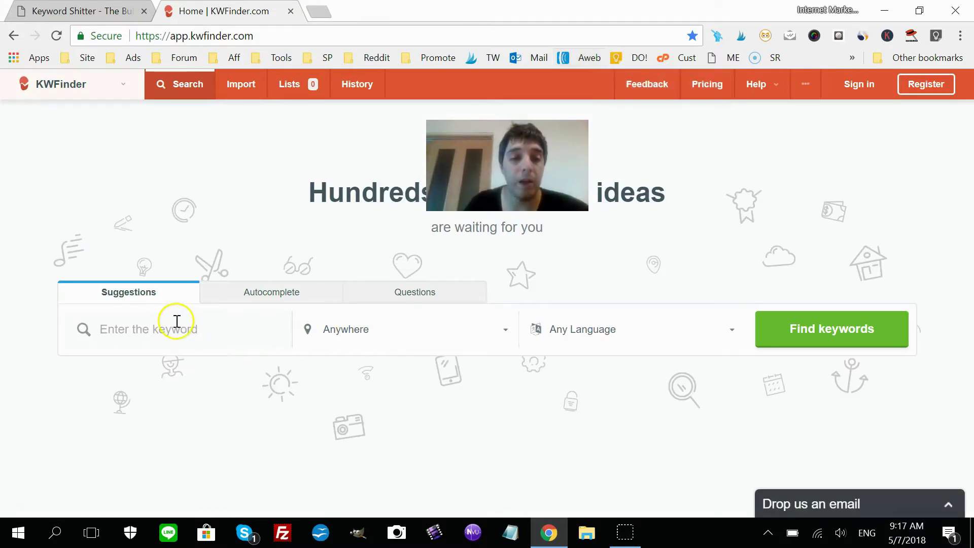
Search KWFinder for the copied keyword "printable alphabet letters" with location Anywhere and Any Language.
left_click(186, 325)
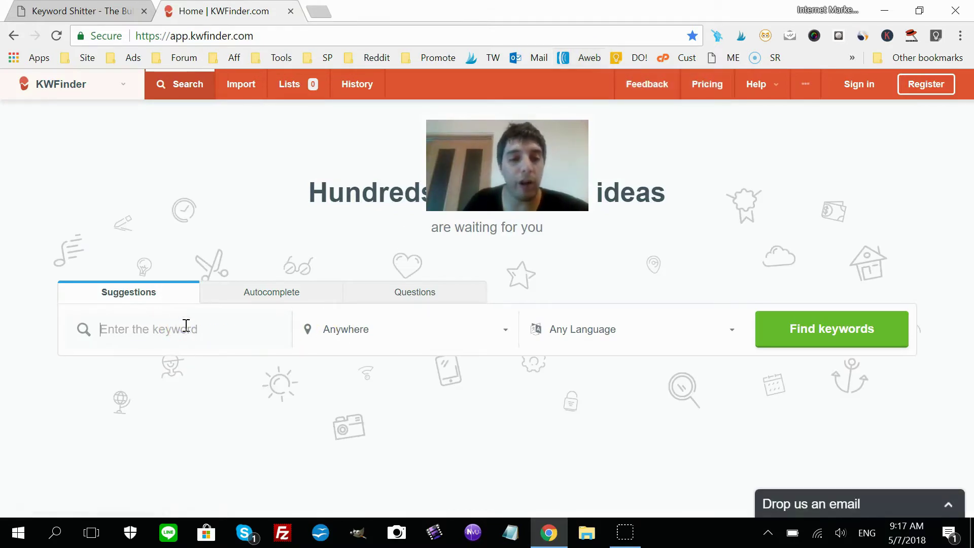
key("ctrl+v")
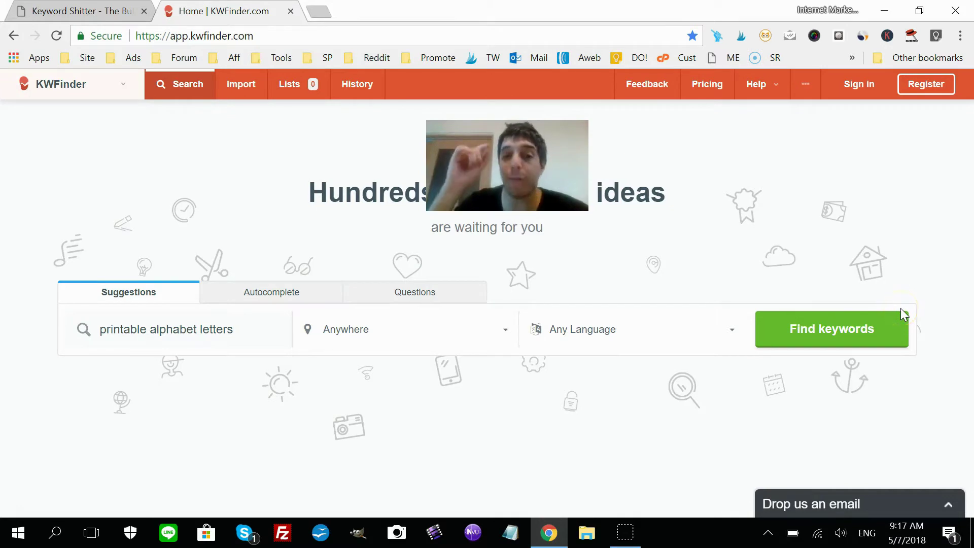
left_click(863, 330)
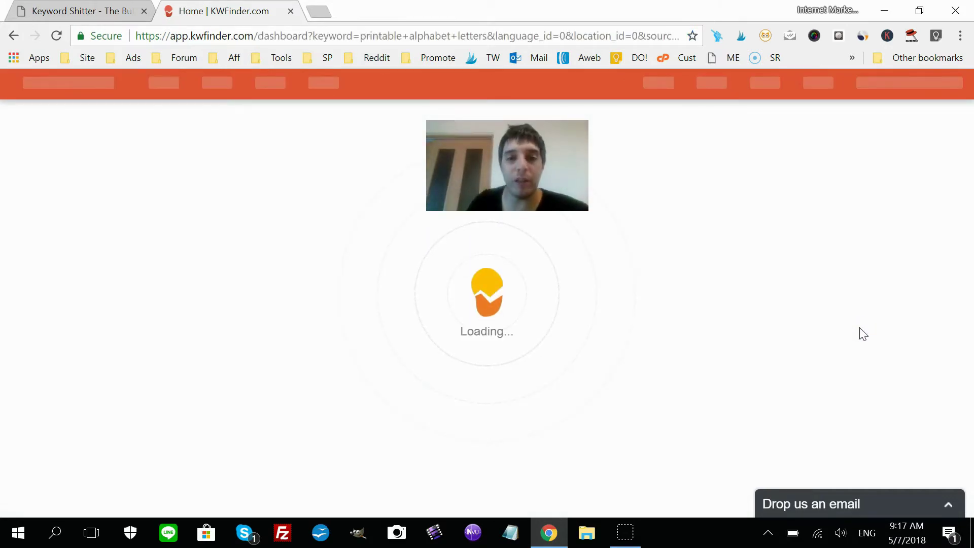
left_click(542, 237)
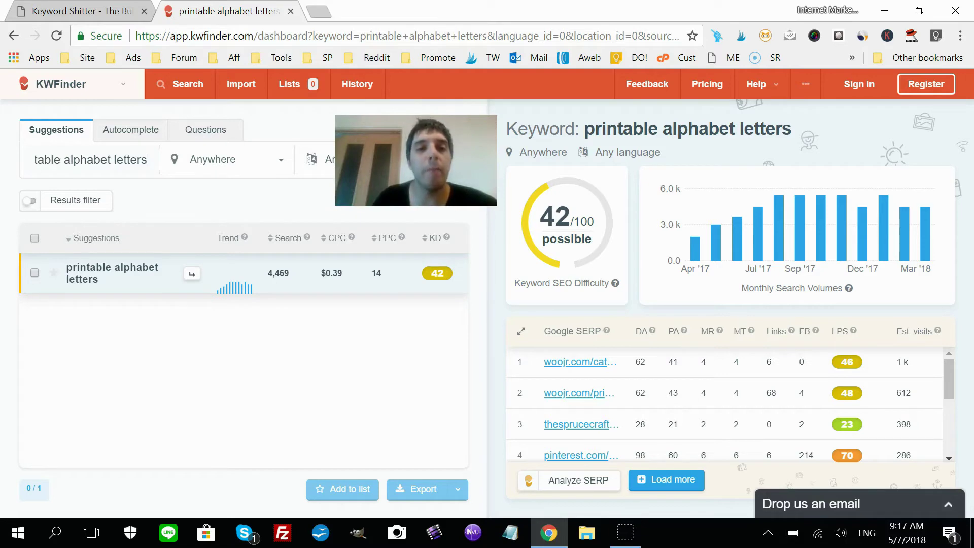
Return to the Keyword Shitter results list to look for another printable keyword to check.
left_click(76, 11)
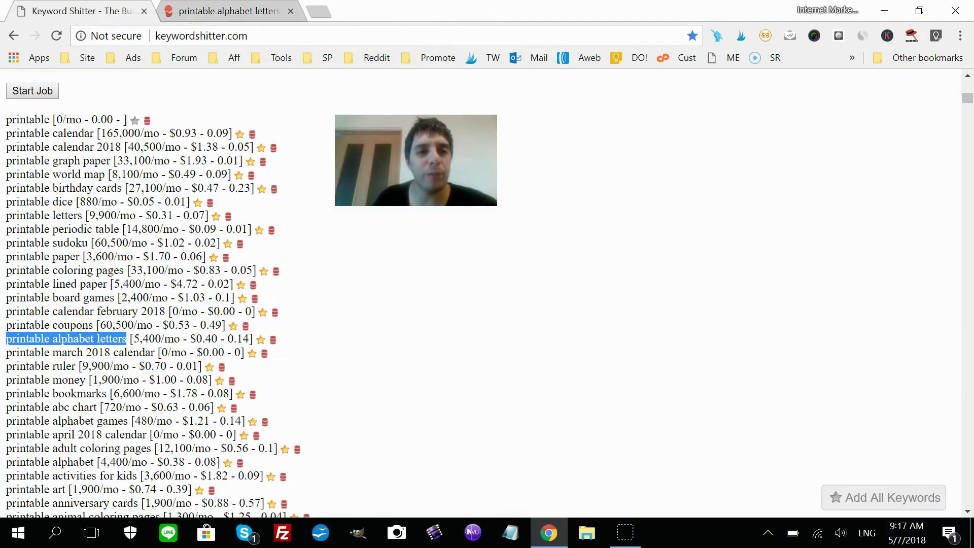
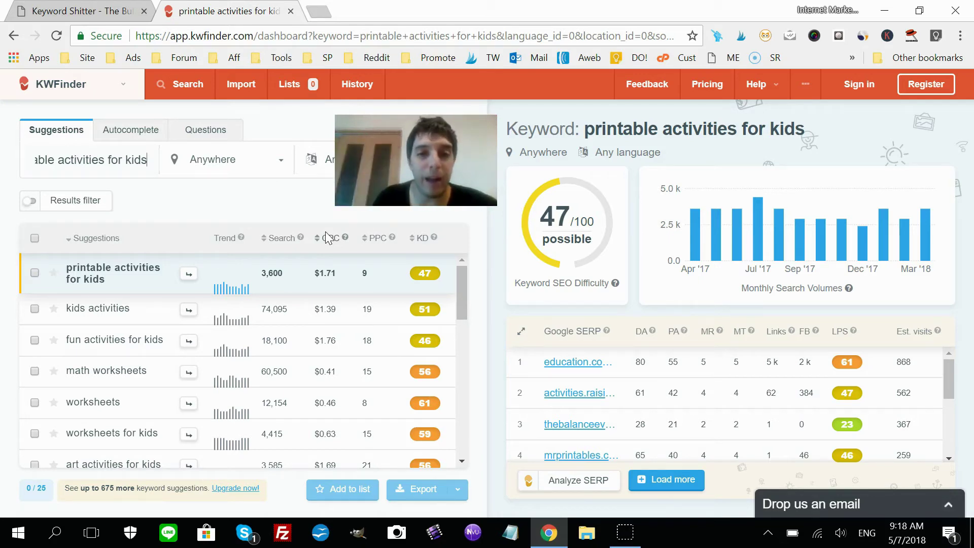
left_click(77, 10)
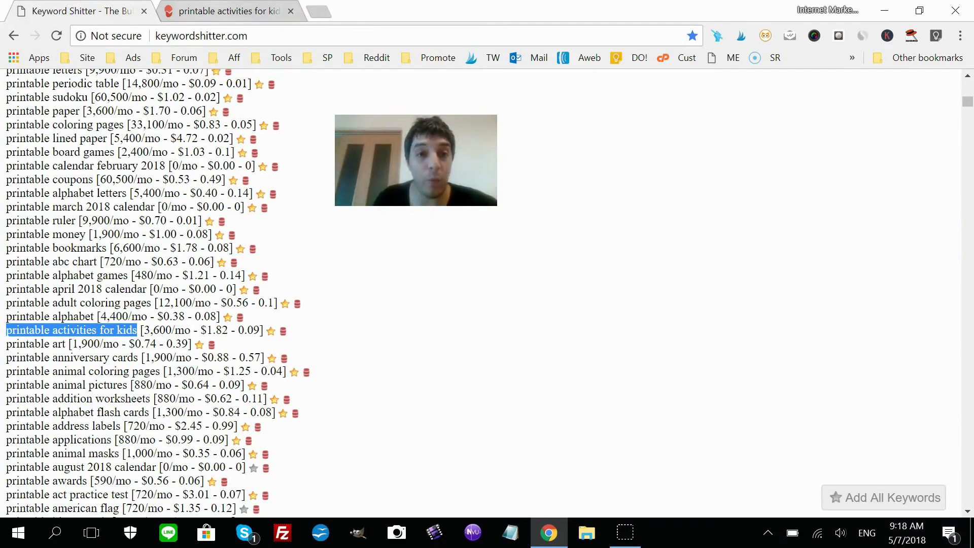
Review the KWFinder difficulty score and the full suggestions list for "printable activities for kids".
left_click(213, 7)
left_click(122, 11)
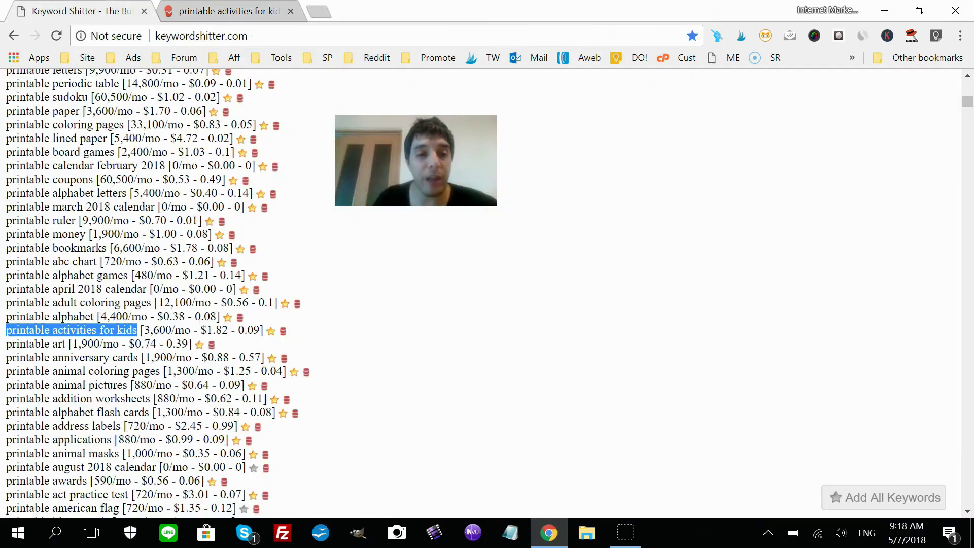
left_click(213, 11)
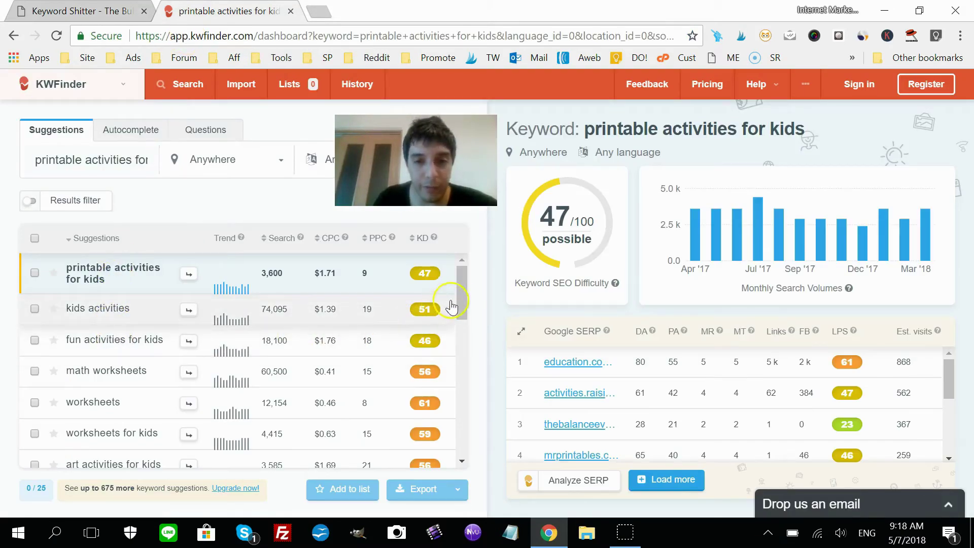
left_click_drag(460, 294, 461, 446)
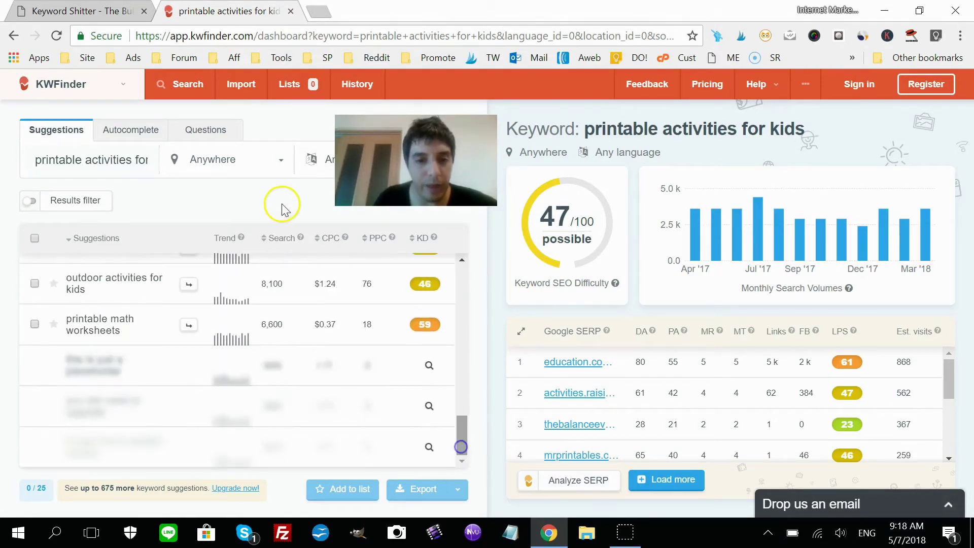
Copy the keyword "printable alphabet flash cards" from the Keyword Shitter results list.
left_click(84, 11)
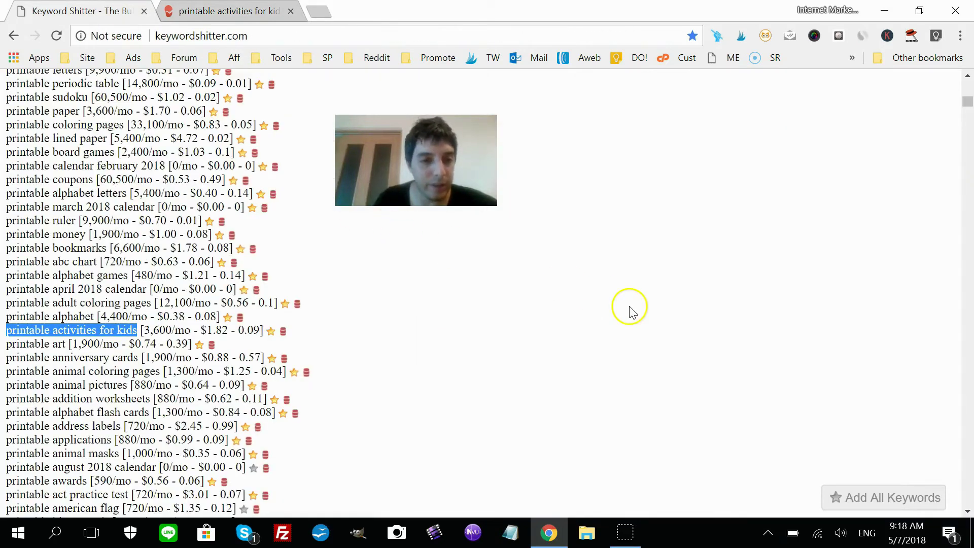
left_click_drag(967, 103, 967, 110)
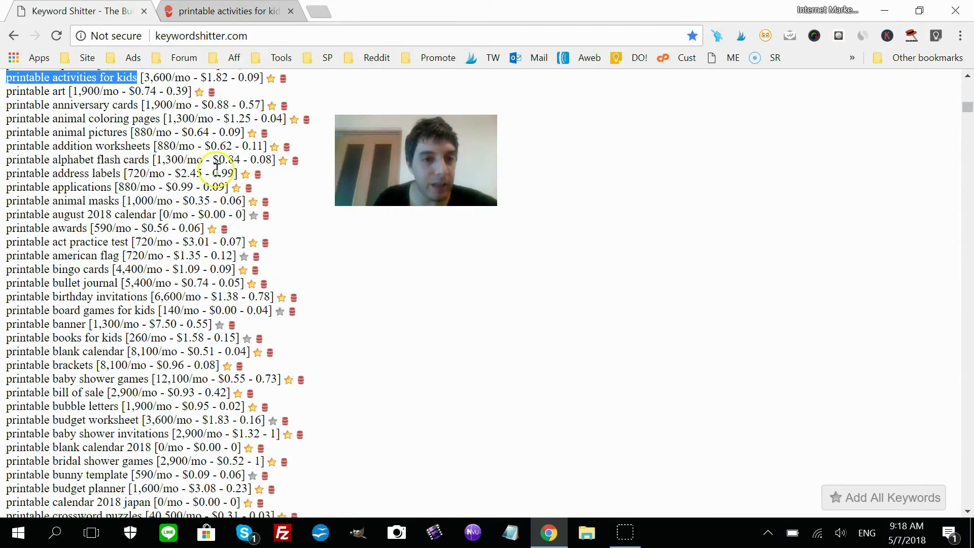
left_click(42, 161)
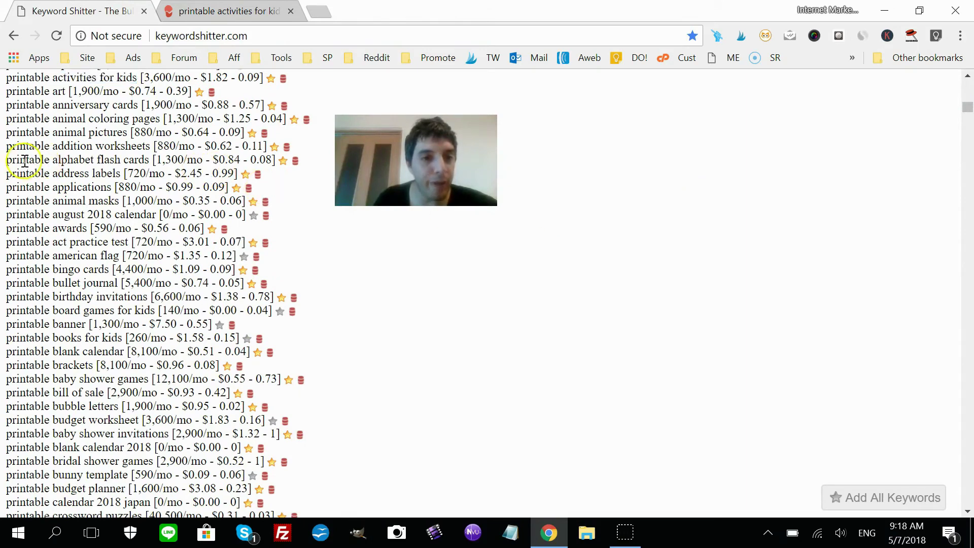
left_click_drag(8, 162, 151, 163)
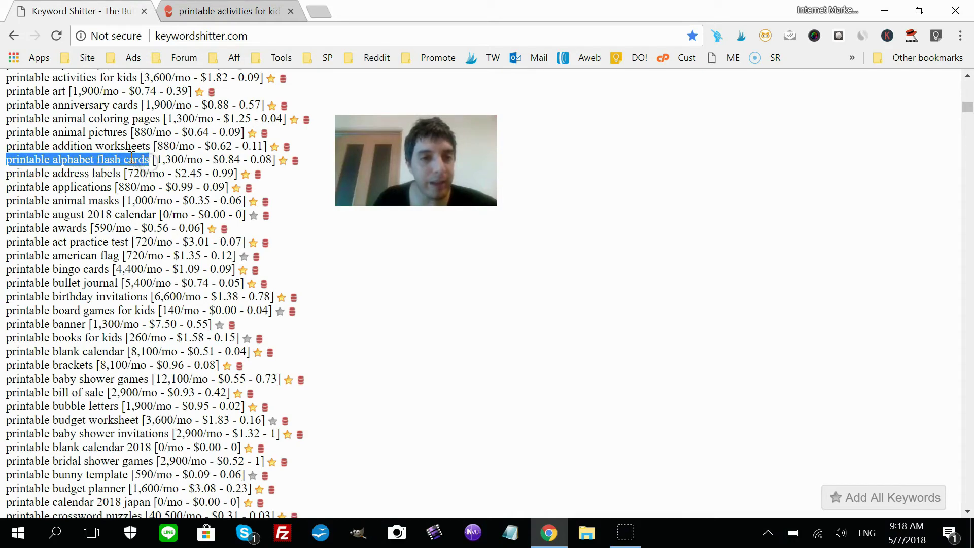
right_click(152, 162)
left_click(153, 168)
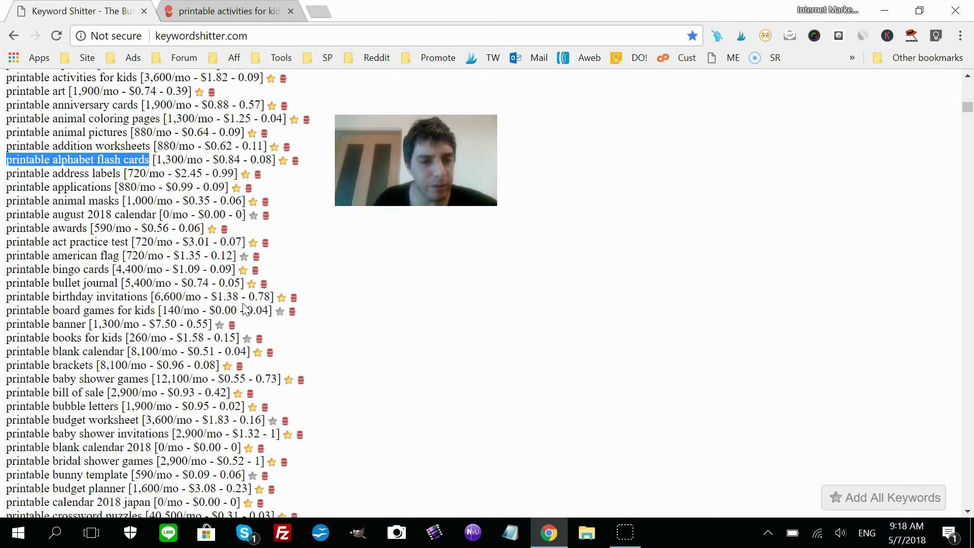
left_click(64, 296)
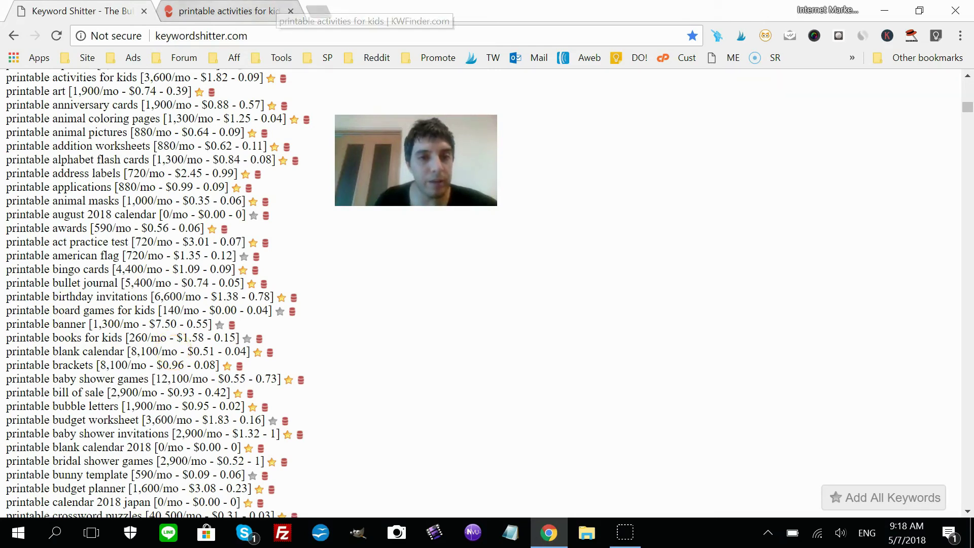
Search KWFinder for "printable alphabet flash cards" with location Anywhere and Any Language.
left_click(277, 11)
triple_click(139, 155)
type("printable alphabet flash cards")
key("Return")
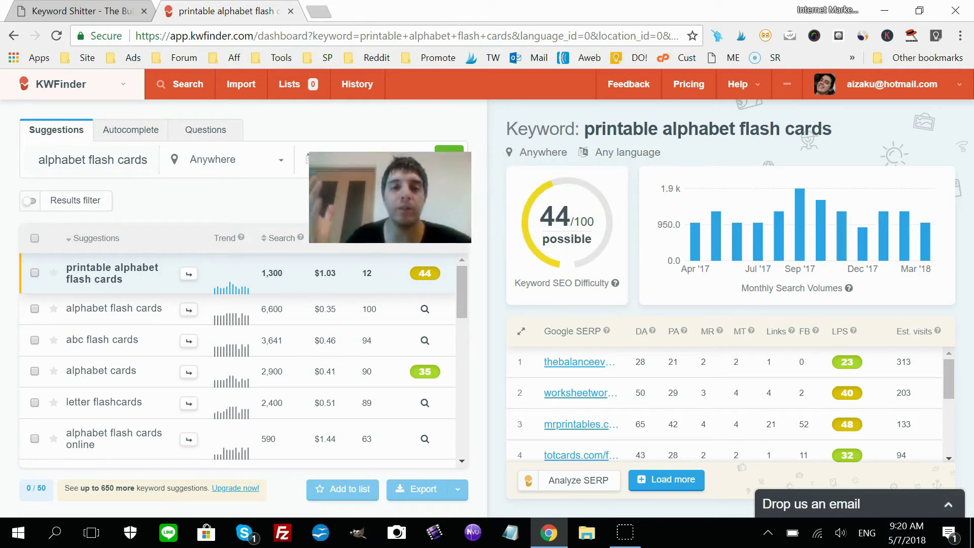
Find the keyword "printable bridal shower games" in the Keyword Shitter results list and copy it.
key("ctrl+shift+Tab")
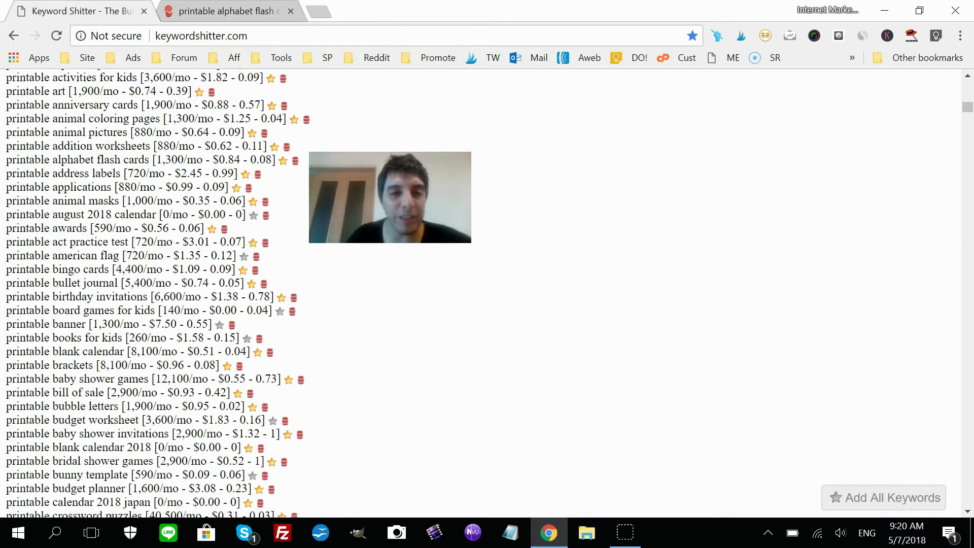
left_click_drag(967, 107, 968, 119)
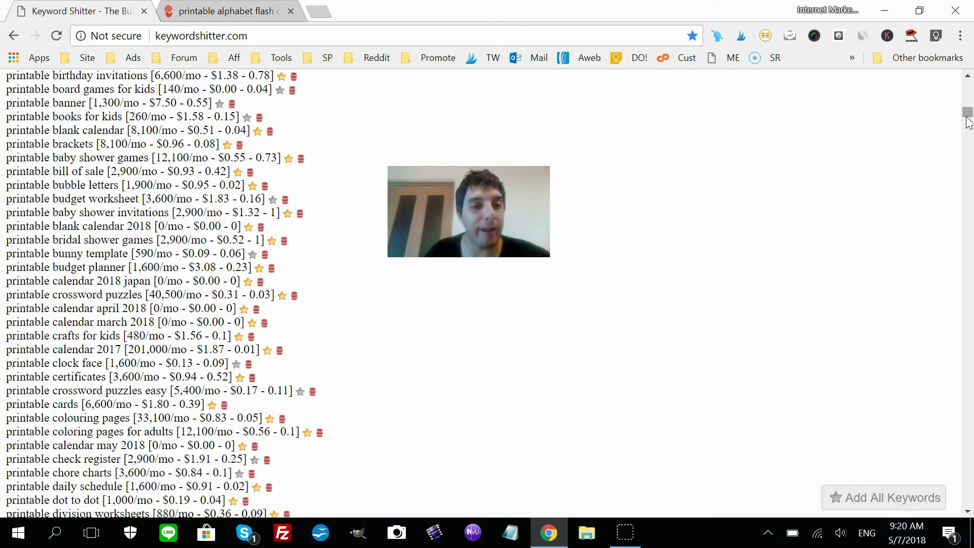
left_click(156, 240)
left_click_drag(157, 240, 11, 240)
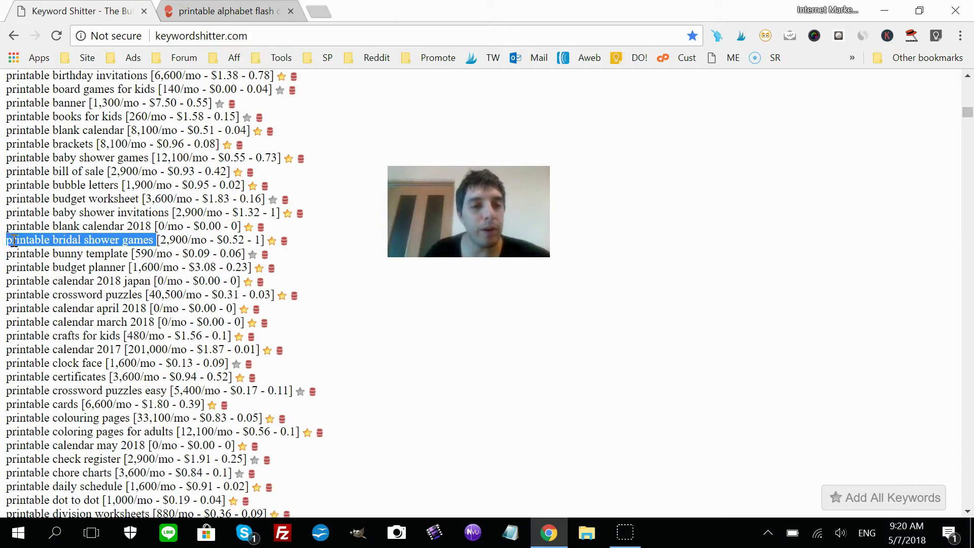
right_click(14, 240)
left_click(43, 250)
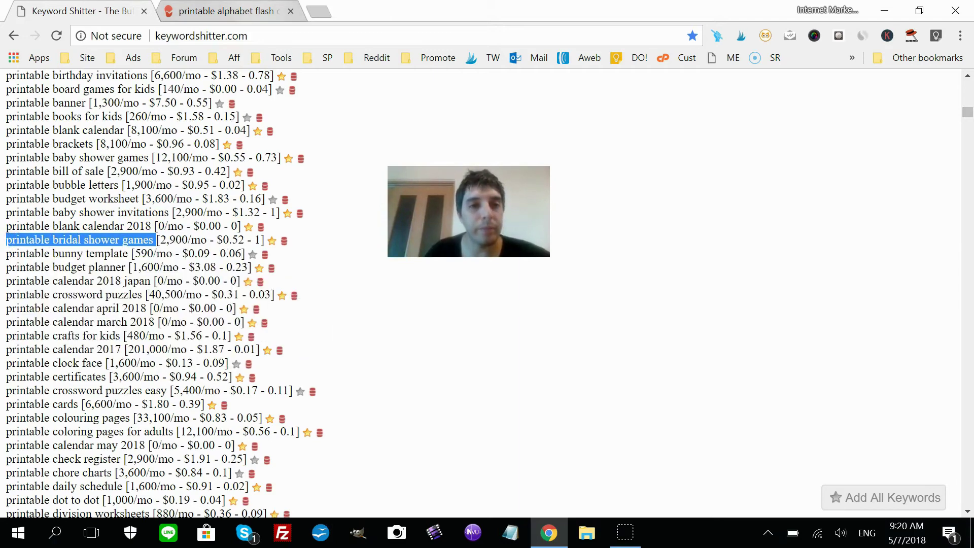
Search KWFinder for the copied keyword "printable bridal shower games" and check its search volume and SEO difficulty.
key("ctrl+Tab")
triple_click(82, 163)
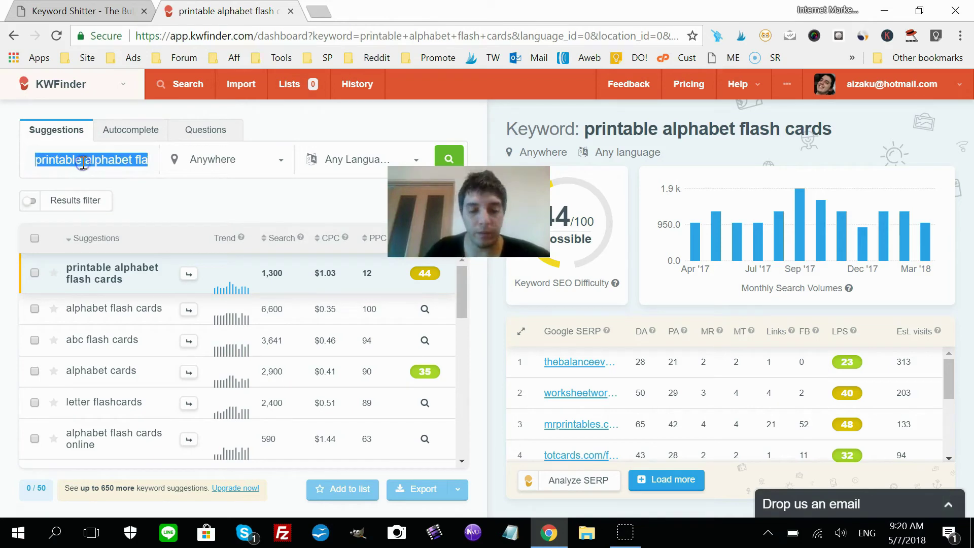
key("ctrl+v")
key("Return")
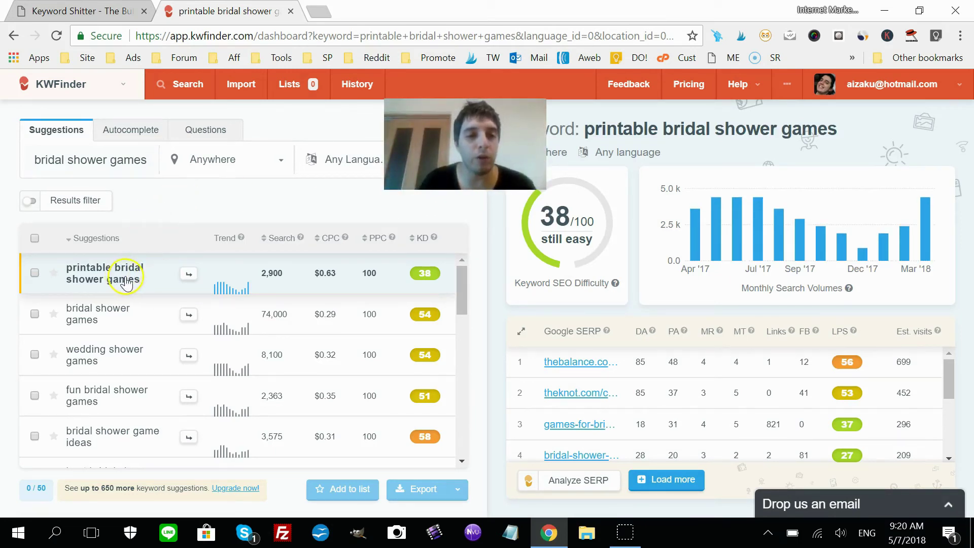
left_click(266, 275)
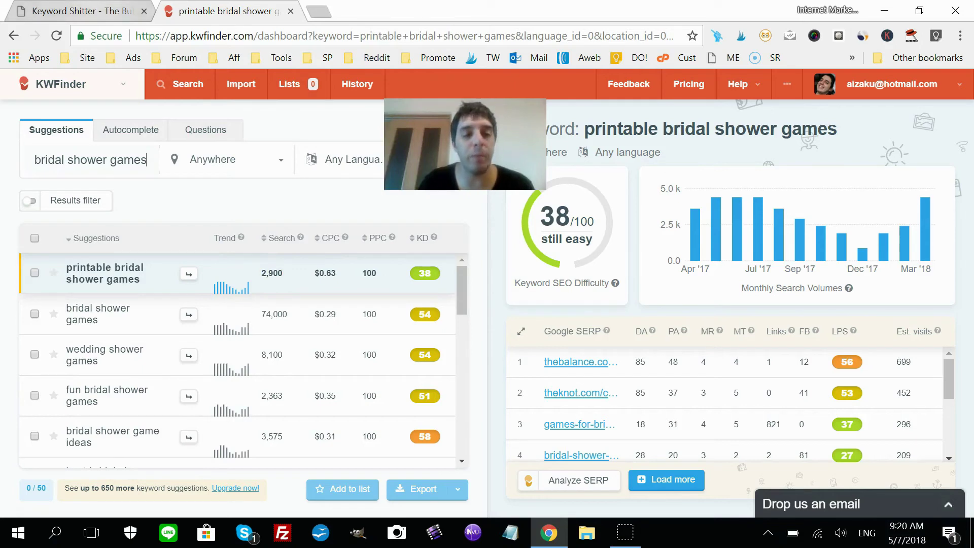
Compare the "printable bridal shower games" entry in the Keyword Shitter list with its KWFinder results.
left_click(114, 11)
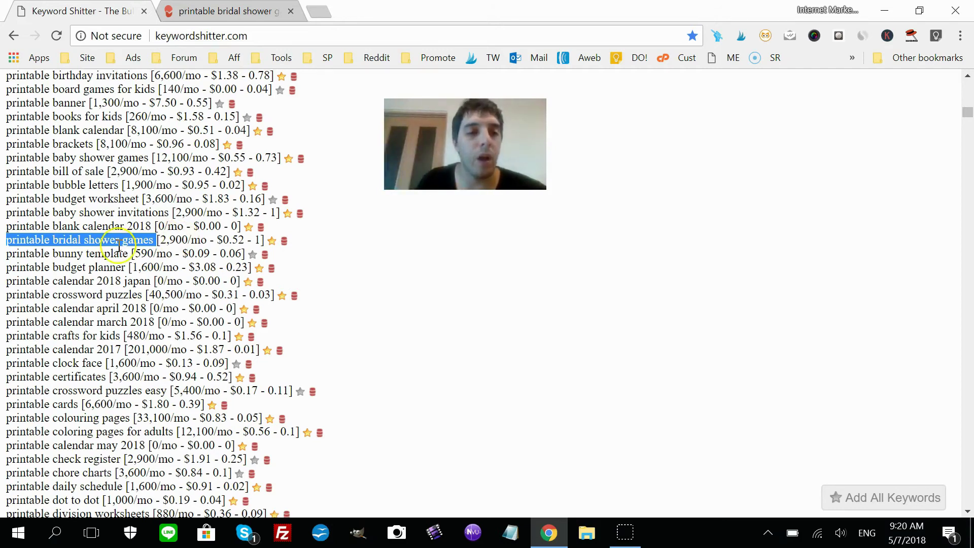
left_click(240, 15)
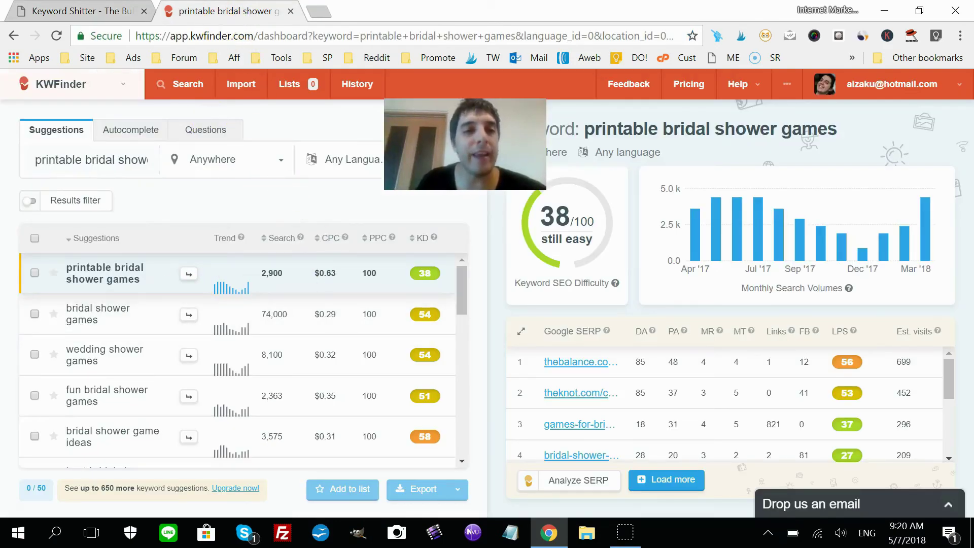
left_click(77, 11)
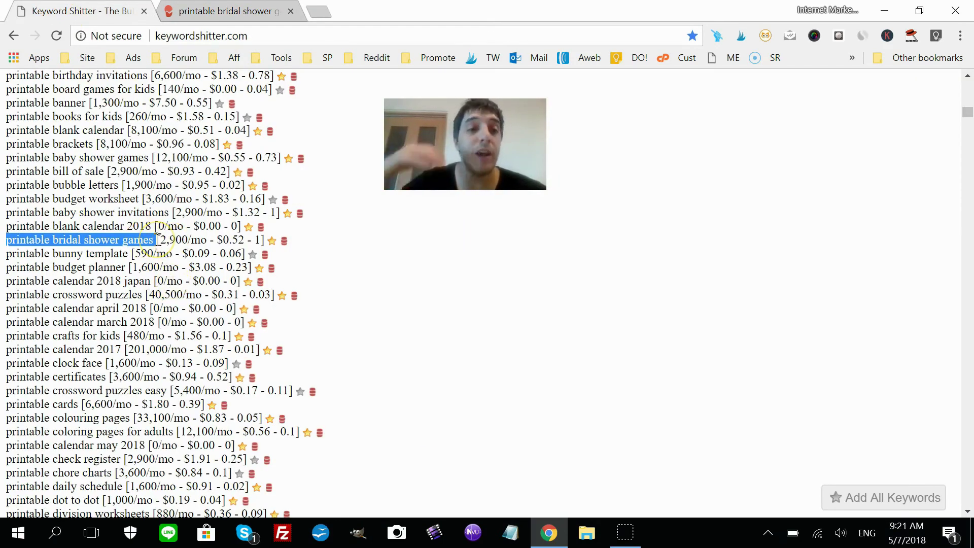